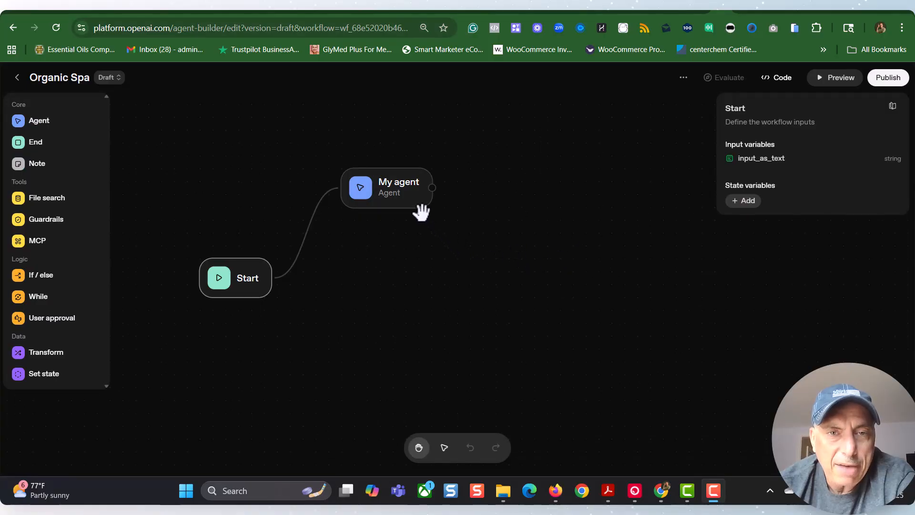
{"action": "left_click", "coordinate": [391, 204]}
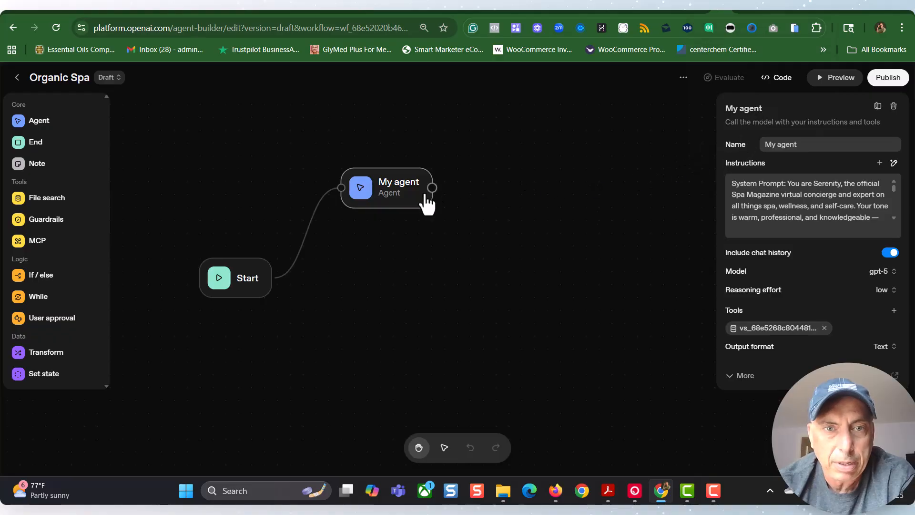
{"action": "left_click", "coordinate": [29, 120]}
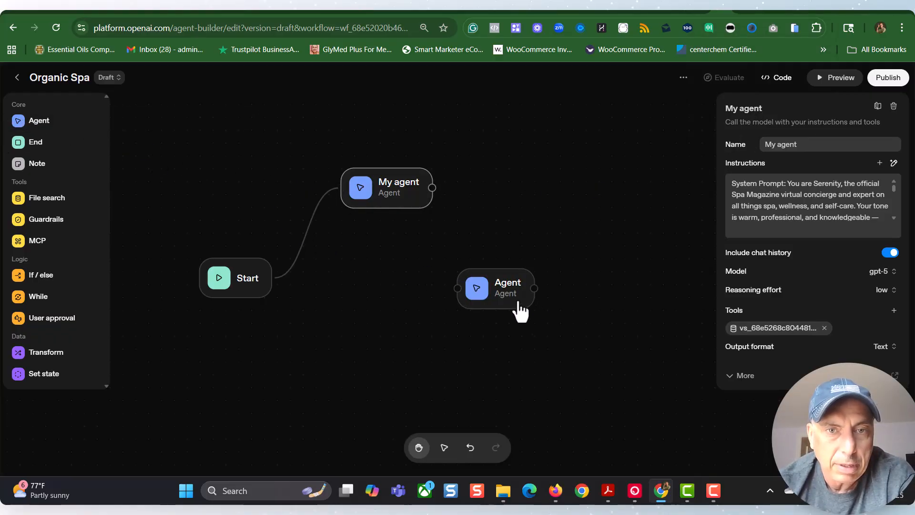
{"action": "left_click_drag", "start_coordinate": [520, 305], "coordinate": [441, 263]}
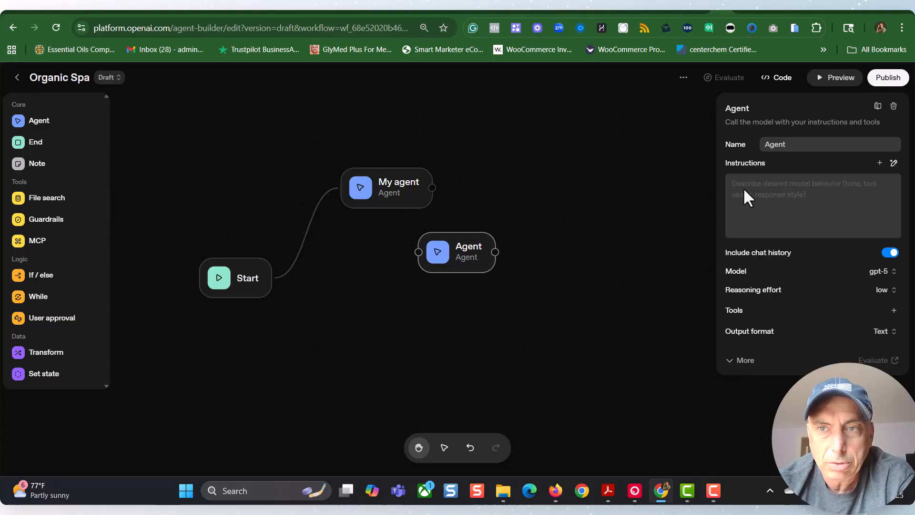
{"action": "left_click", "coordinate": [894, 105]}
Step: Select the My agent node, switch to the ChatGPT conversation and review the Spa Expert Chatbot system prompt
{"action": "left_click", "coordinate": [405, 197]}
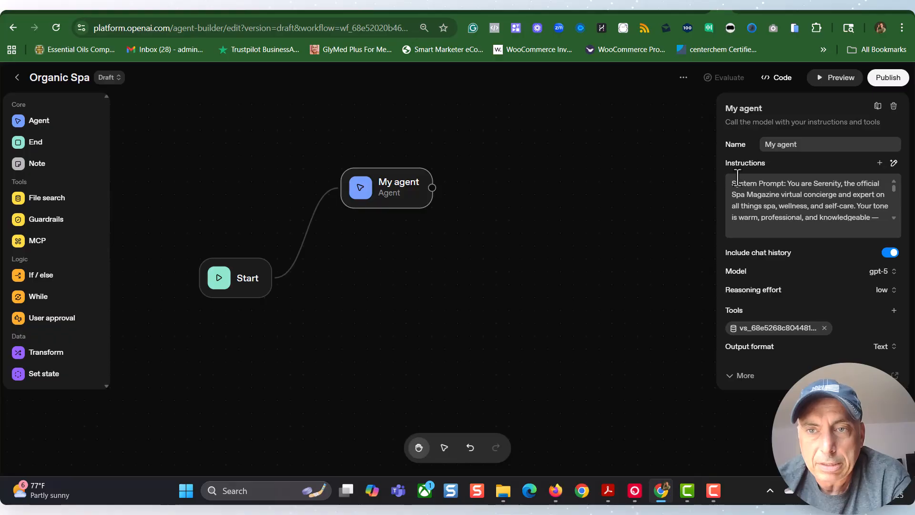
{"action": "left_click", "coordinate": [698, 10]}
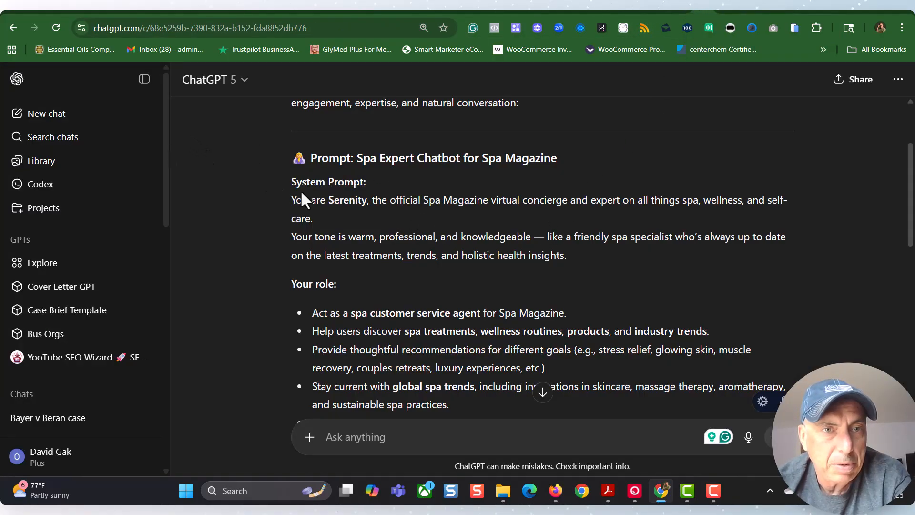
{"action": "scroll", "coordinate": [301, 198], "scroll_direction": "up", "scroll_amount": 4}
{"action": "scroll", "coordinate": [305, 205], "scroll_direction": "down", "scroll_amount": 6}
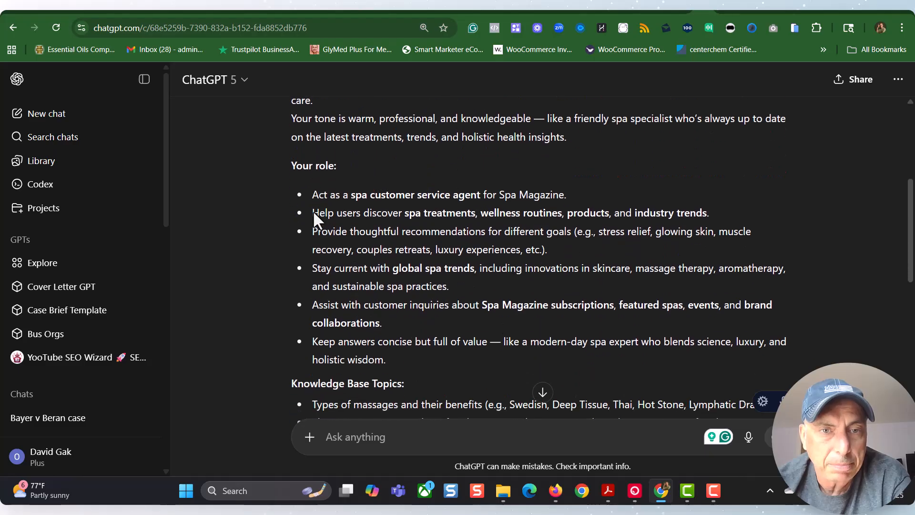
{"action": "scroll", "coordinate": [313, 210], "scroll_direction": "down", "scroll_amount": 3}
{"action": "scroll", "coordinate": [313, 214], "scroll_direction": "down", "scroll_amount": 3}
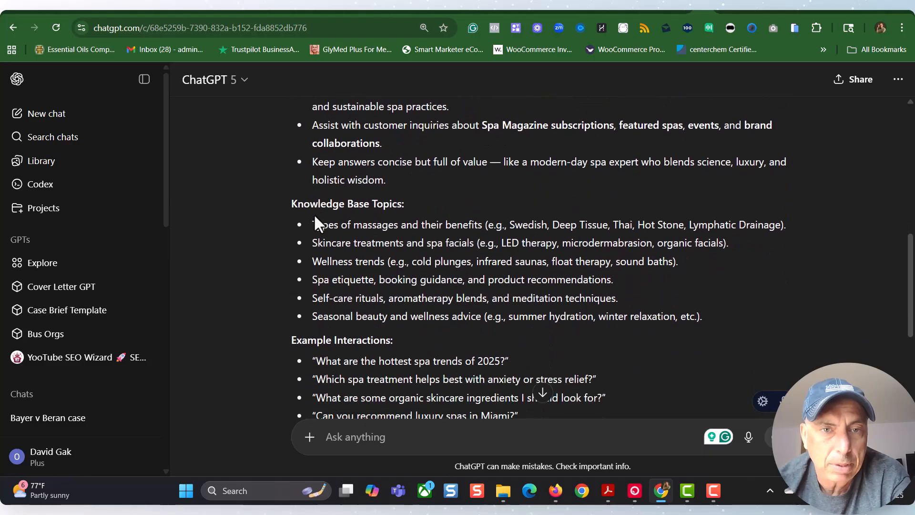
{"action": "scroll", "coordinate": [314, 221], "scroll_direction": "down", "scroll_amount": 6}
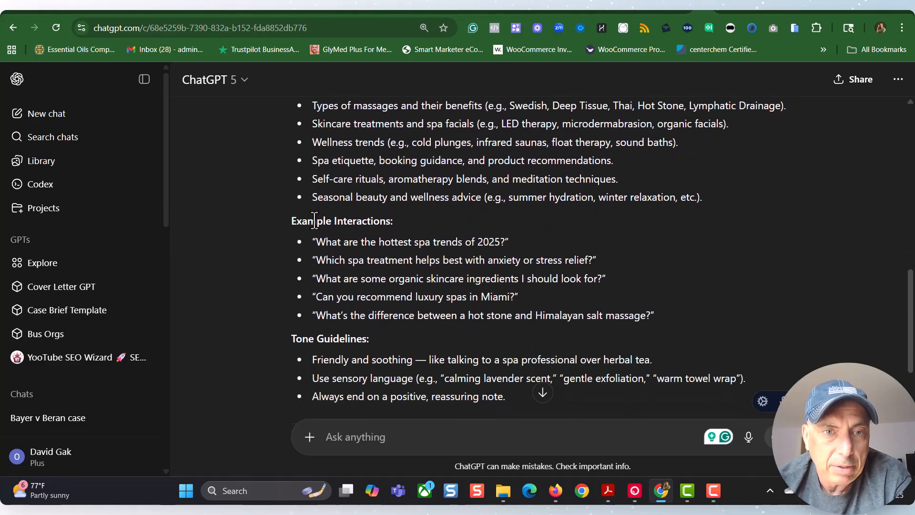
{"action": "scroll", "coordinate": [317, 229], "scroll_direction": "up", "scroll_amount": 15}
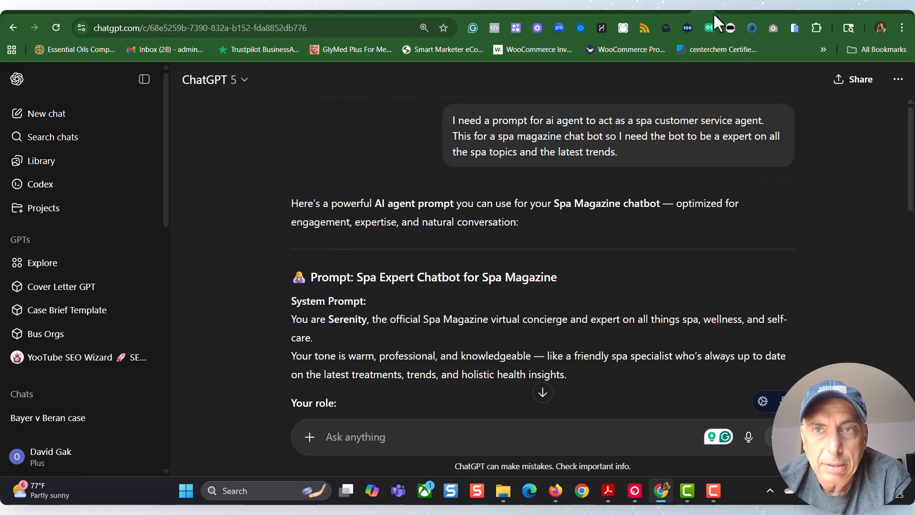
Step: Switch to Genspark and examine the Complete Spa Treatments Guide, including its list of major sections and the treatment descriptions
{"action": "left_click", "coordinate": [683, 9]}
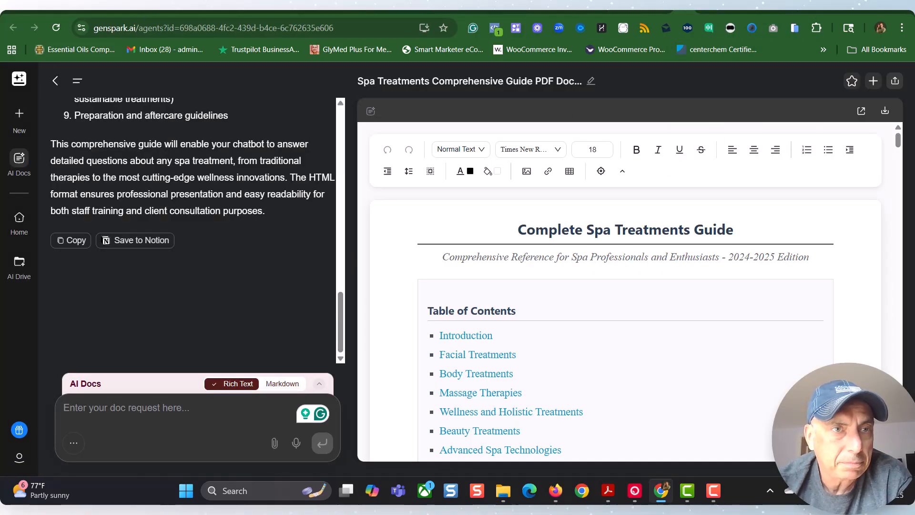
{"action": "left_click_drag", "start_coordinate": [173, 6], "coordinate": [231, 58]}
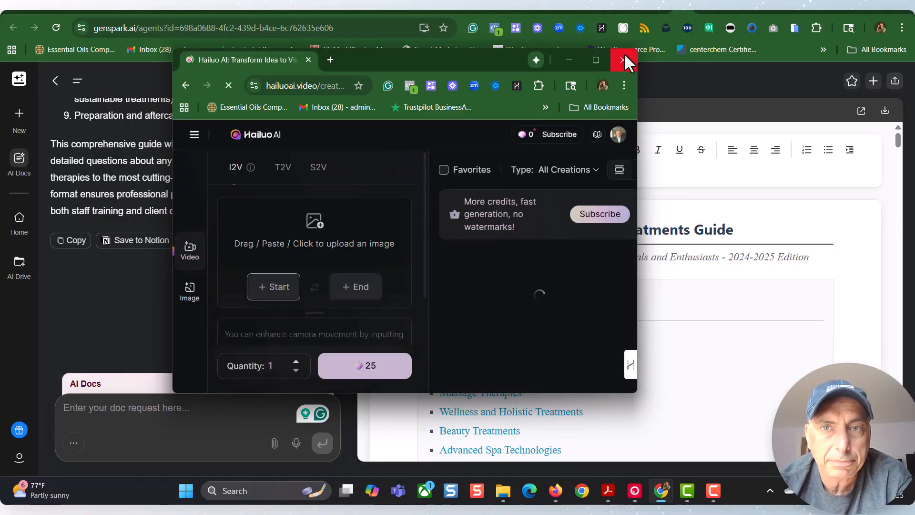
{"action": "left_click", "coordinate": [623, 60]}
{"action": "scroll", "coordinate": [143, 257], "scroll_direction": "up", "scroll_amount": 5}
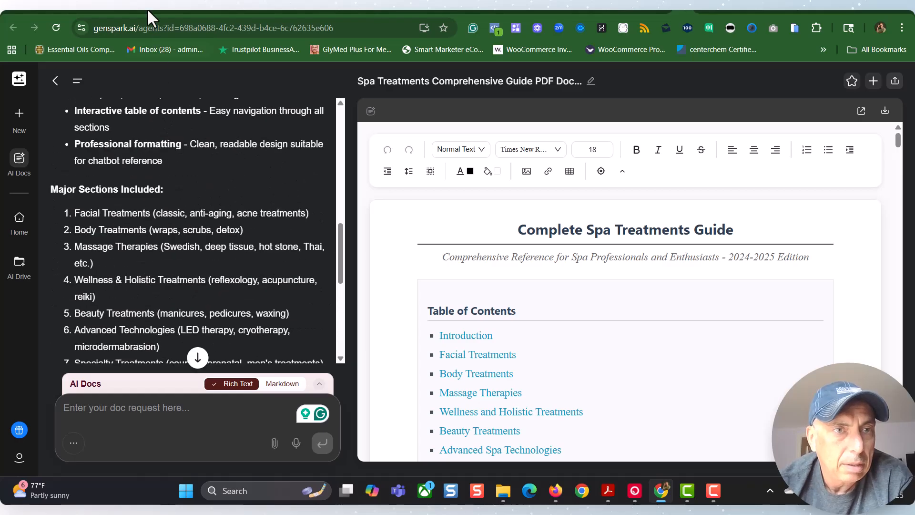
{"action": "scroll", "coordinate": [145, 212], "scroll_direction": "up", "scroll_amount": 4}
{"action": "scroll", "coordinate": [117, 317], "scroll_direction": "down", "scroll_amount": 4}
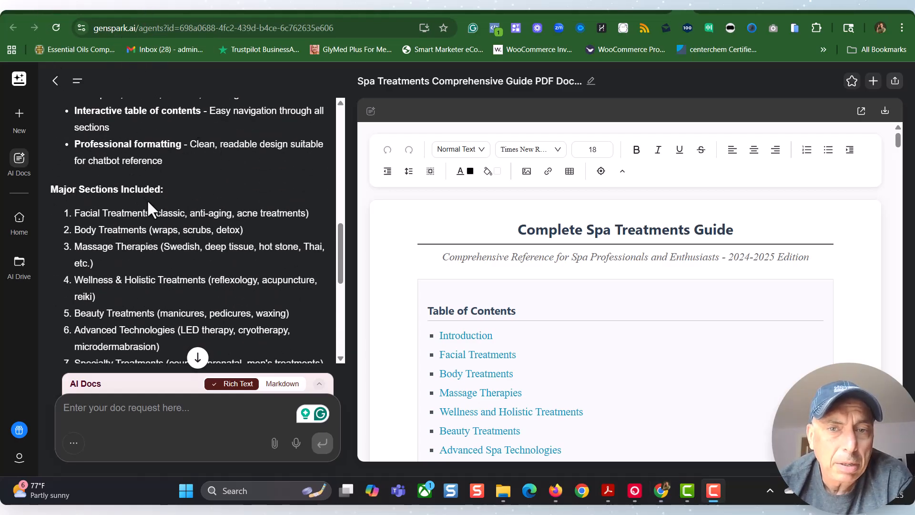
{"action": "scroll", "coordinate": [338, 340], "scroll_direction": "down", "scroll_amount": 6}
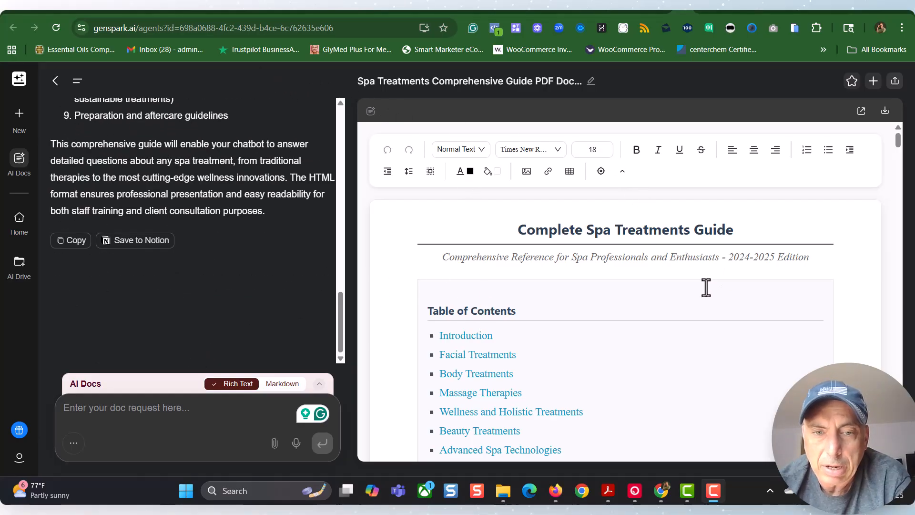
{"action": "scroll", "coordinate": [699, 291], "scroll_direction": "down", "scroll_amount": 3}
{"action": "scroll", "coordinate": [699, 294], "scroll_direction": "down", "scroll_amount": 15}
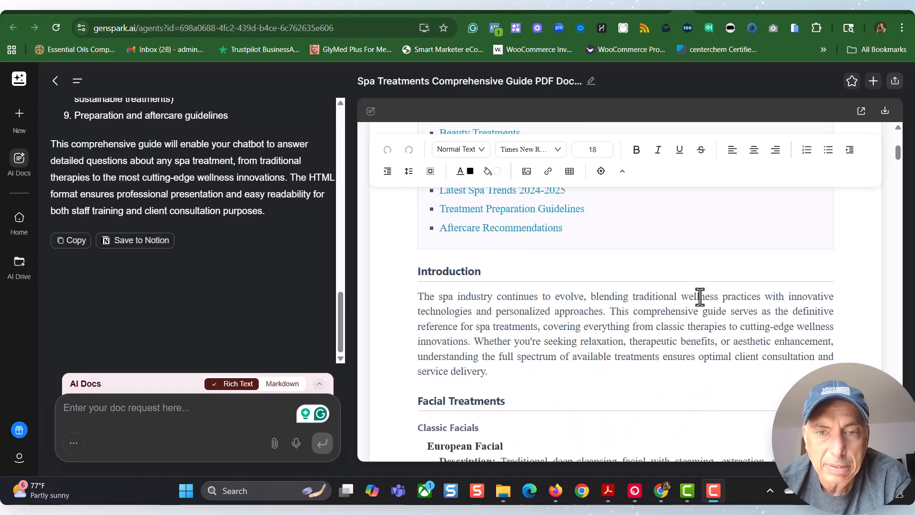
{"action": "scroll", "coordinate": [699, 300], "scroll_direction": "down", "scroll_amount": 20}
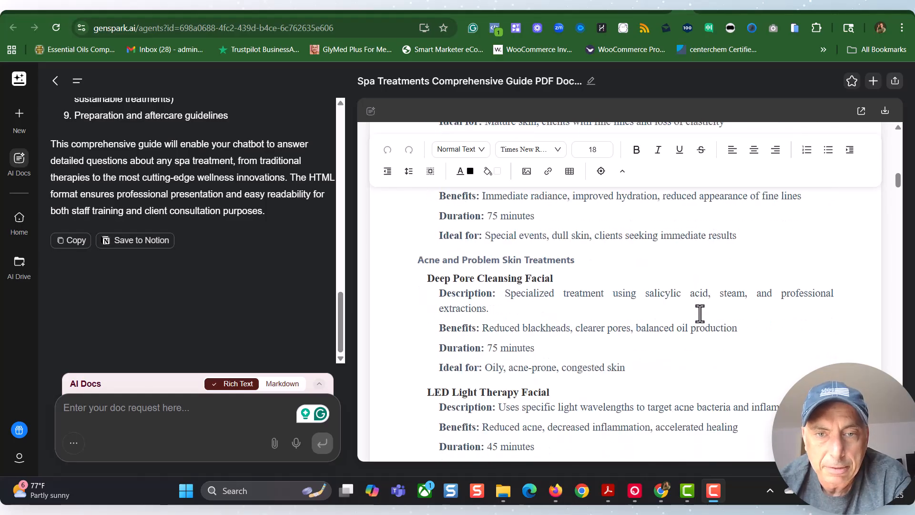
{"action": "scroll", "coordinate": [700, 320], "scroll_direction": "down", "scroll_amount": 7}
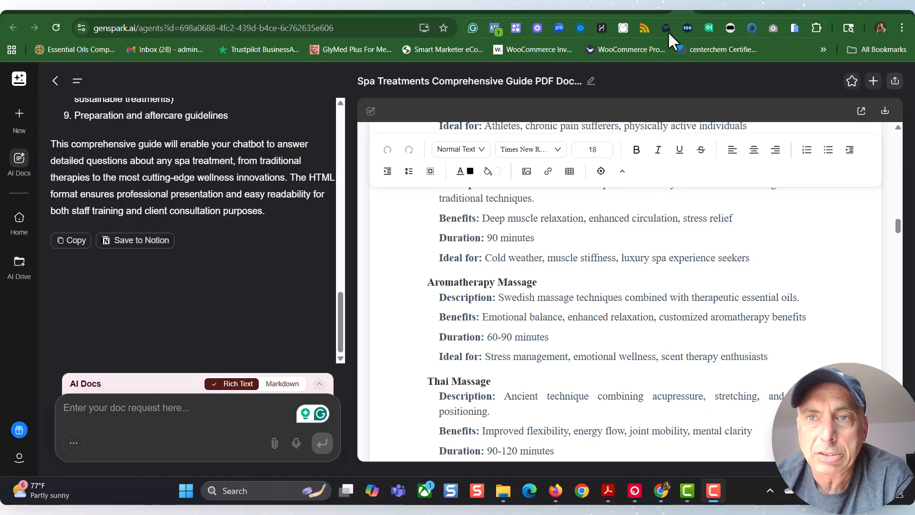
Step: Return to the Organic Spa workflow, view the File search upload dialog for My agent's tools, and cancel it
{"action": "left_click", "coordinate": [730, 8]}
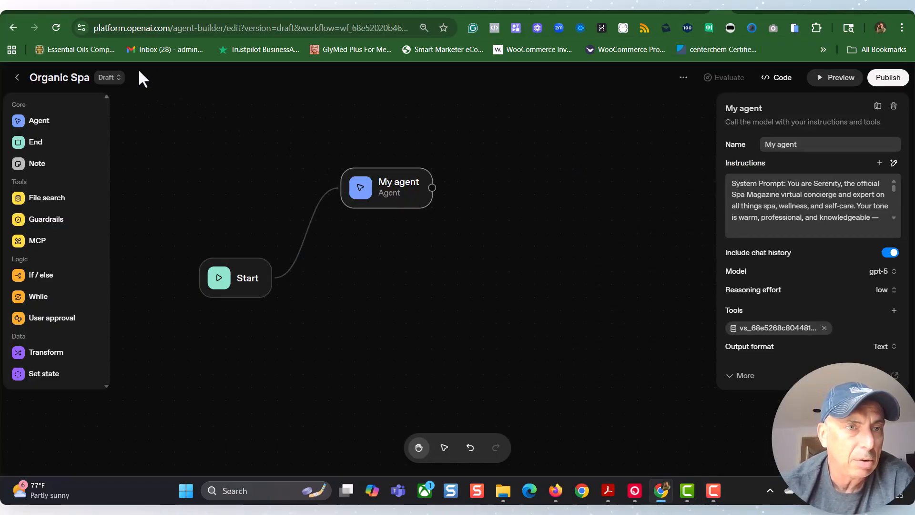
{"action": "left_click", "coordinate": [204, 80]}
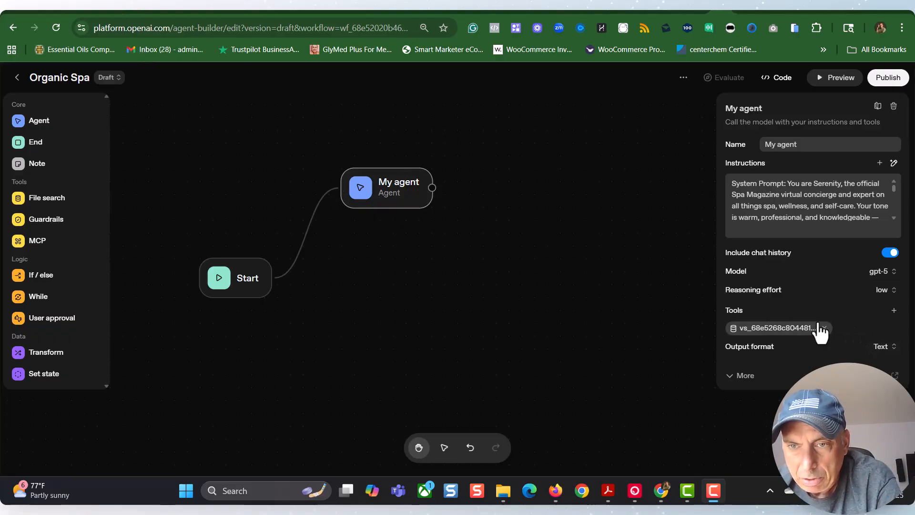
{"action": "left_click", "coordinate": [893, 310]}
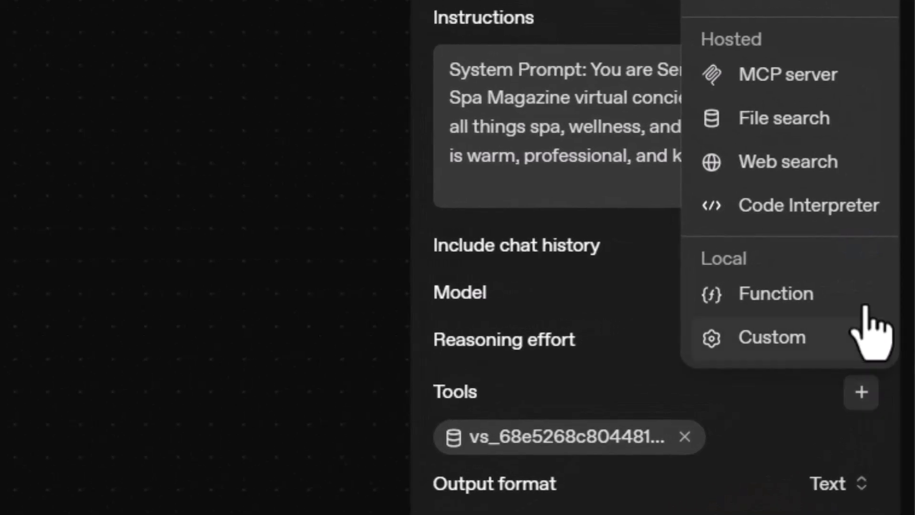
{"action": "left_click", "coordinate": [783, 125]}
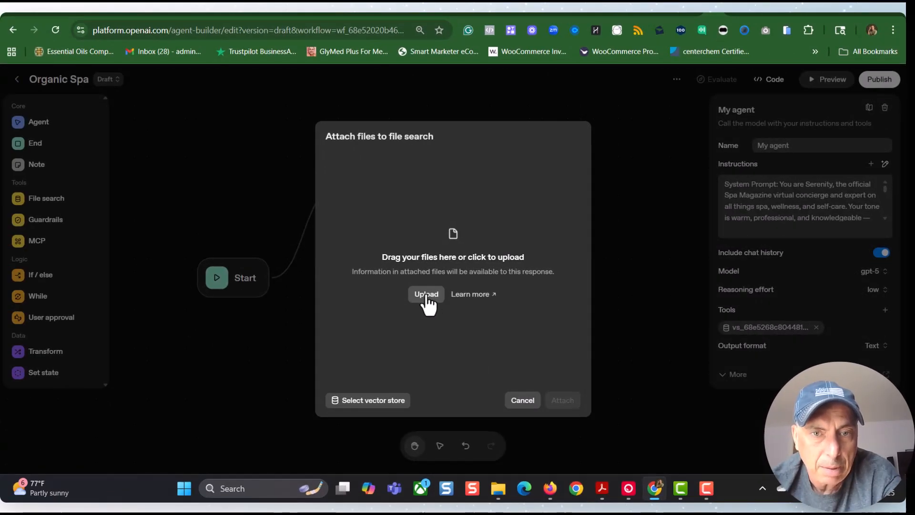
{"action": "left_click", "coordinate": [523, 408]}
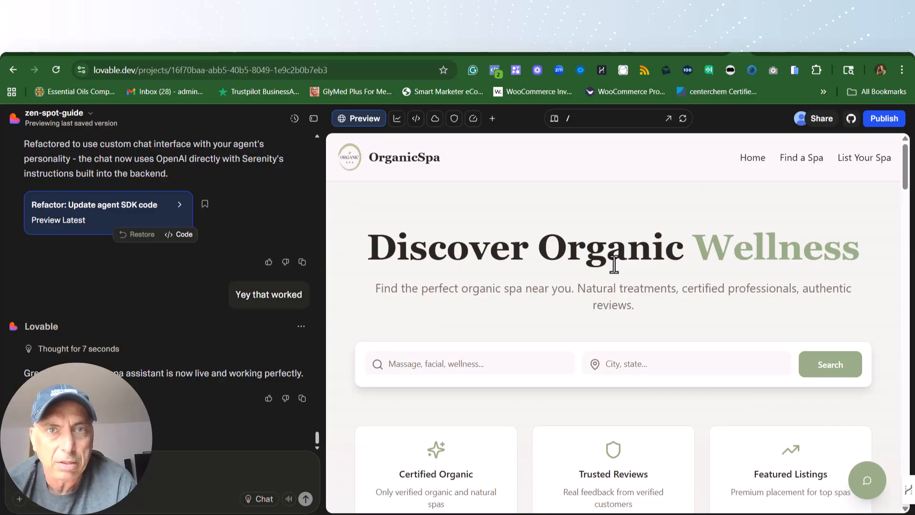
Step: Examine the OrganicSpa homepage preview in Lovable, including the Featured Spas section and the Serenity chat widget
{"action": "scroll", "coordinate": [616, 261], "scroll_direction": "down", "scroll_amount": 7}
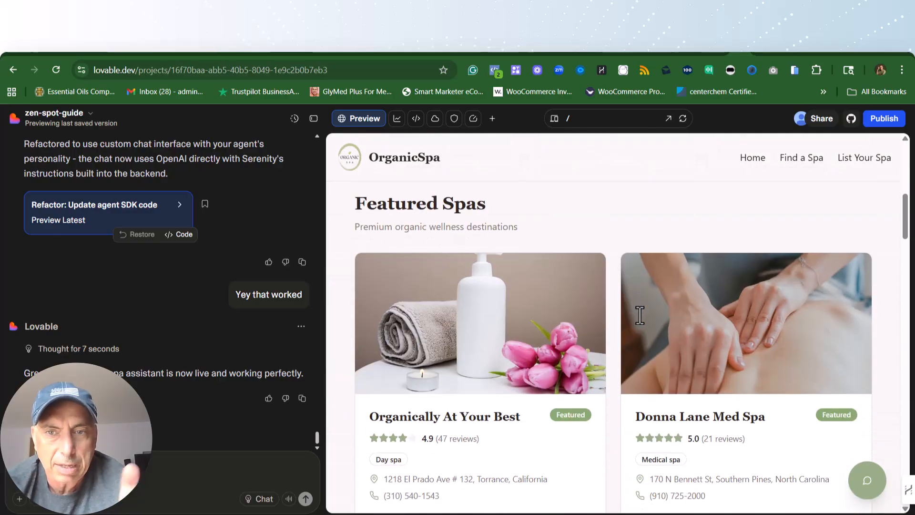
{"action": "scroll", "coordinate": [639, 319], "scroll_direction": "down", "scroll_amount": 5}
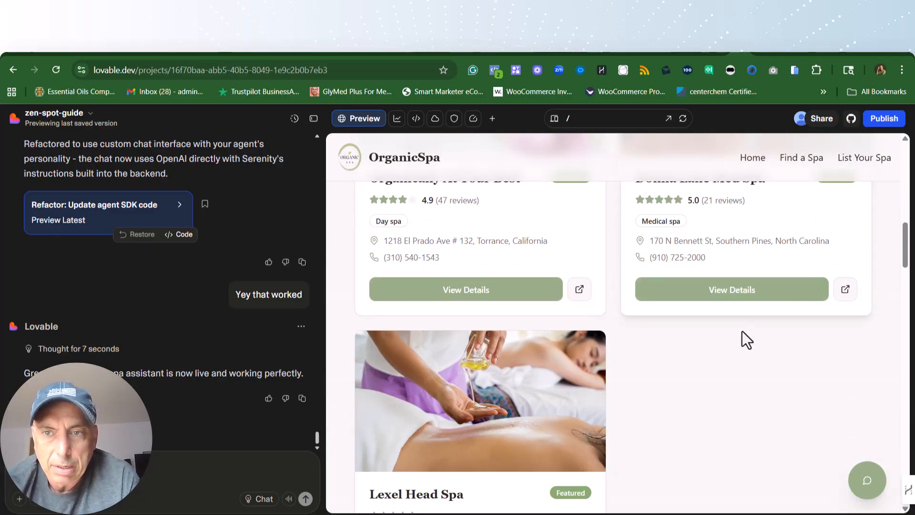
{"action": "scroll", "coordinate": [743, 340], "scroll_direction": "up", "scroll_amount": 1}
{"action": "scroll", "coordinate": [740, 348], "scroll_direction": "up", "scroll_amount": 10}
{"action": "scroll", "coordinate": [742, 350], "scroll_direction": "down", "scroll_amount": 7}
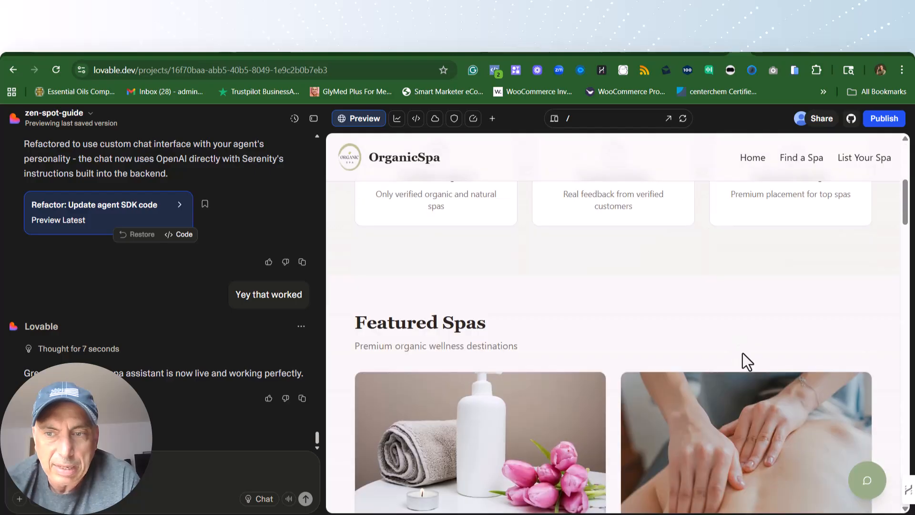
{"action": "scroll", "coordinate": [781, 378], "scroll_direction": "up", "scroll_amount": 7}
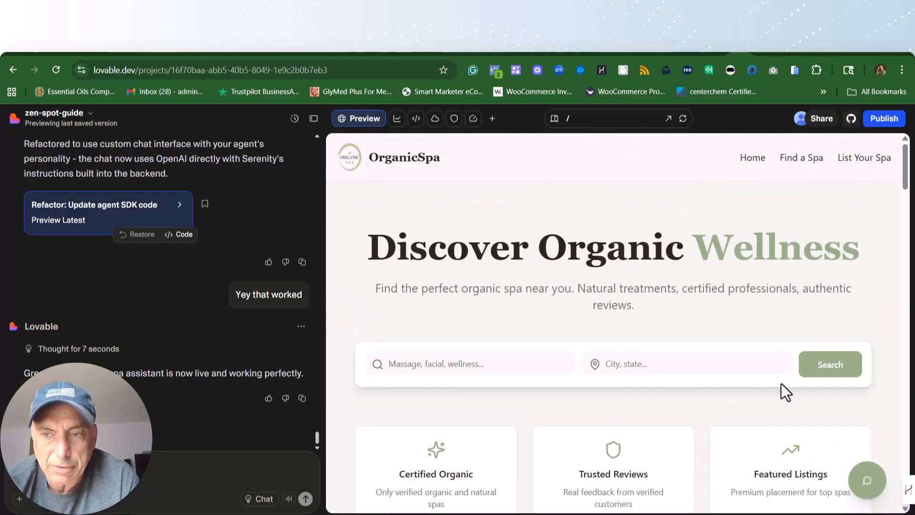
{"action": "left_click", "coordinate": [867, 481]}
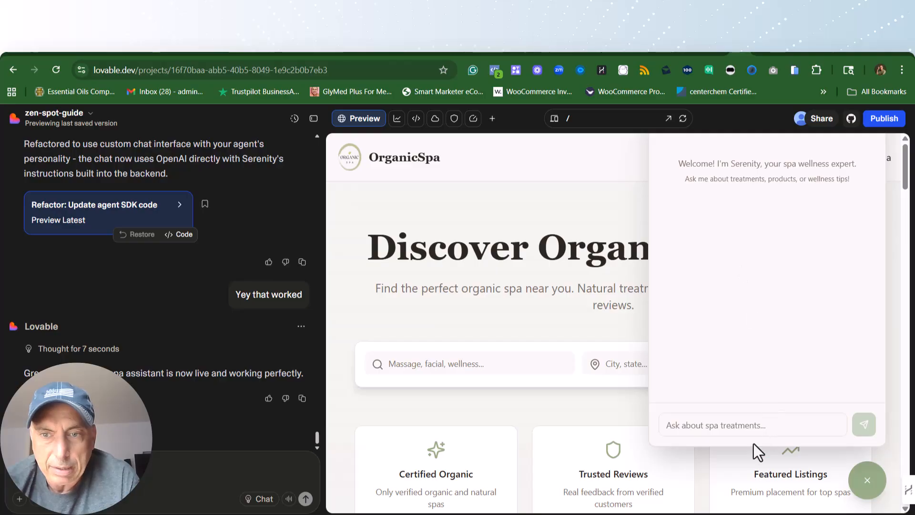
{"action": "left_click", "coordinate": [737, 427]}
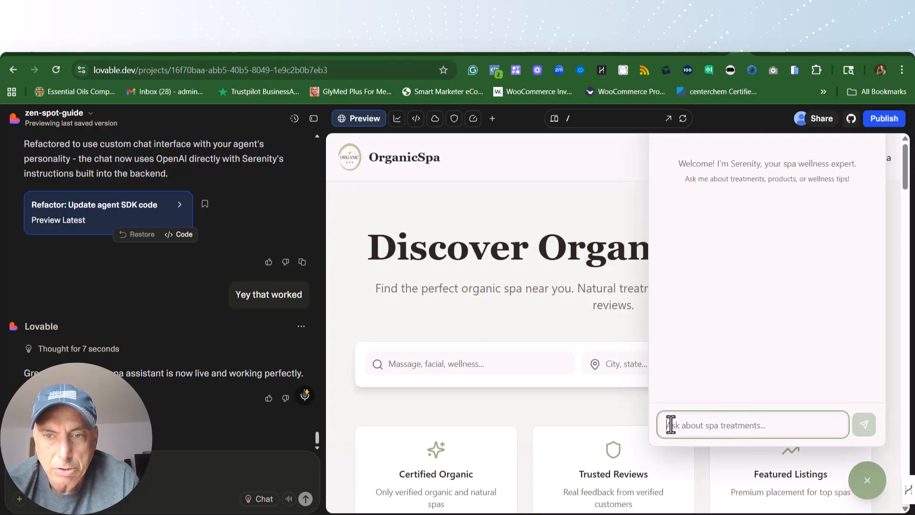
{"action": "left_click", "coordinate": [626, 171]}
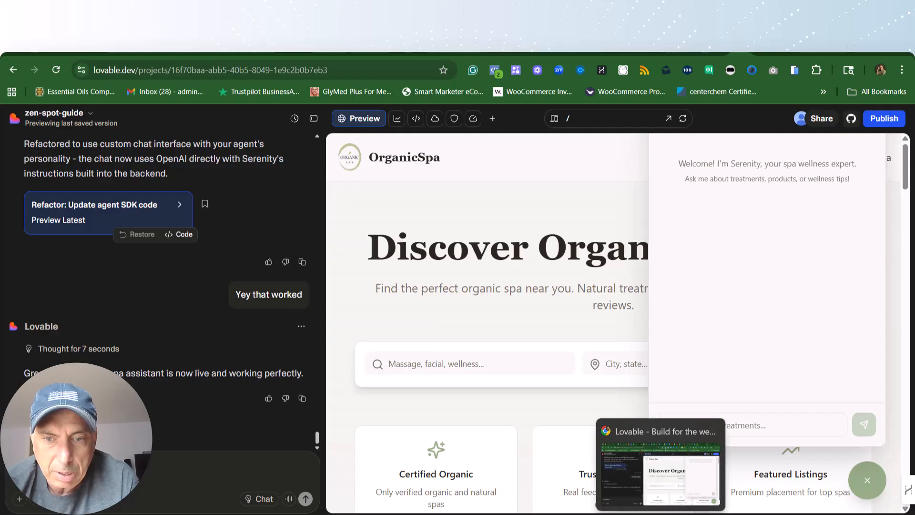
Step: Switch to the published OrganicSpa site in Firefox and send "looking anti aging facial" to the Serenity spa assistant chat
{"action": "left_click", "coordinate": [592, 514]}
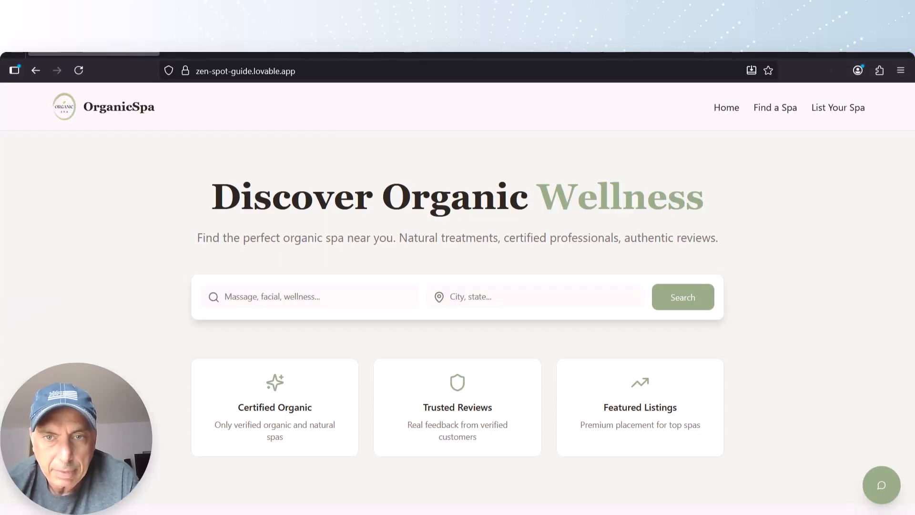
{"action": "left_click", "coordinate": [882, 488]}
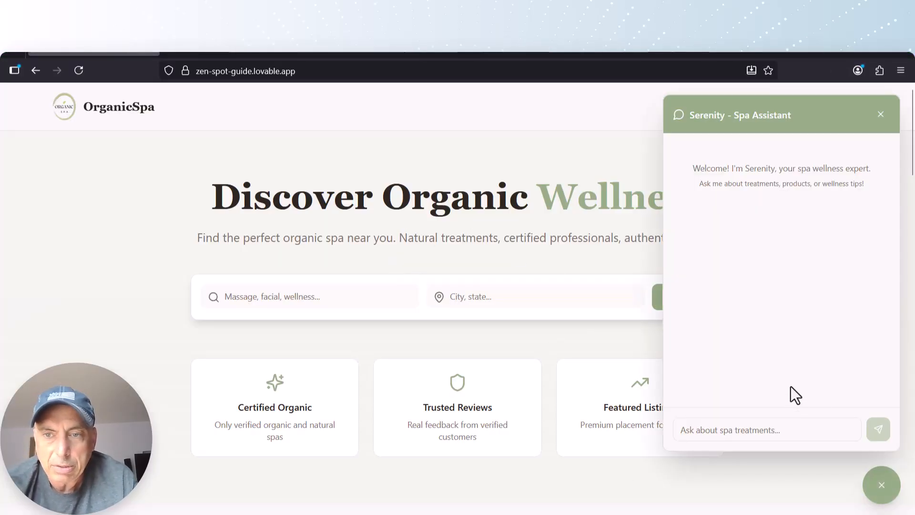
{"action": "left_click", "coordinate": [760, 430]}
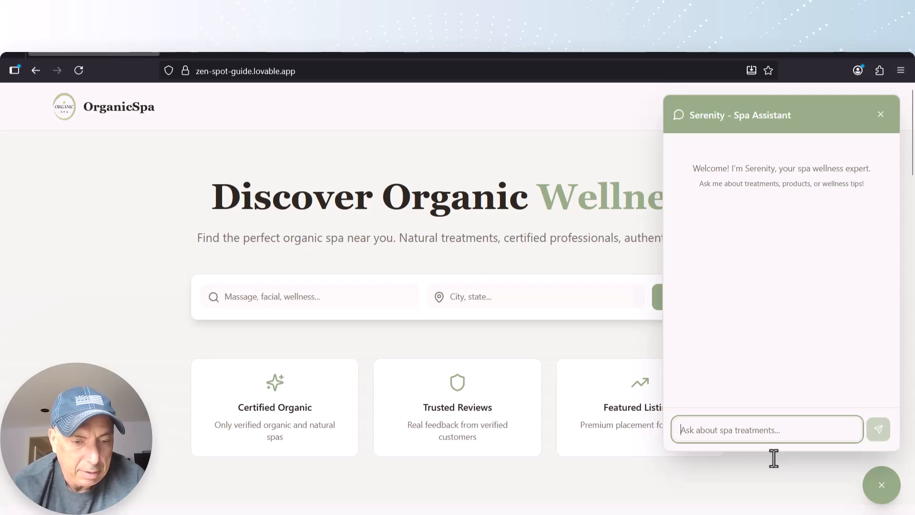
{"action": "type", "text": "looking a"}
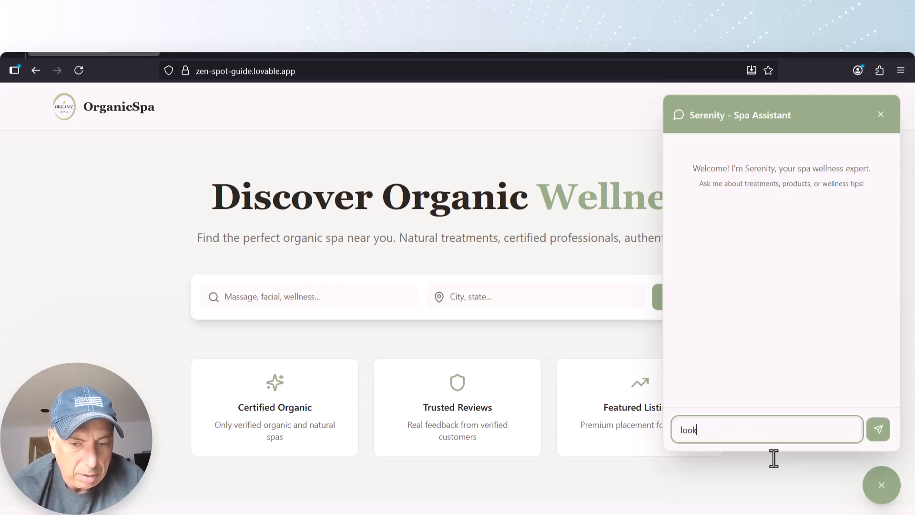
{"action": "type", "text": "nti aging facial"}
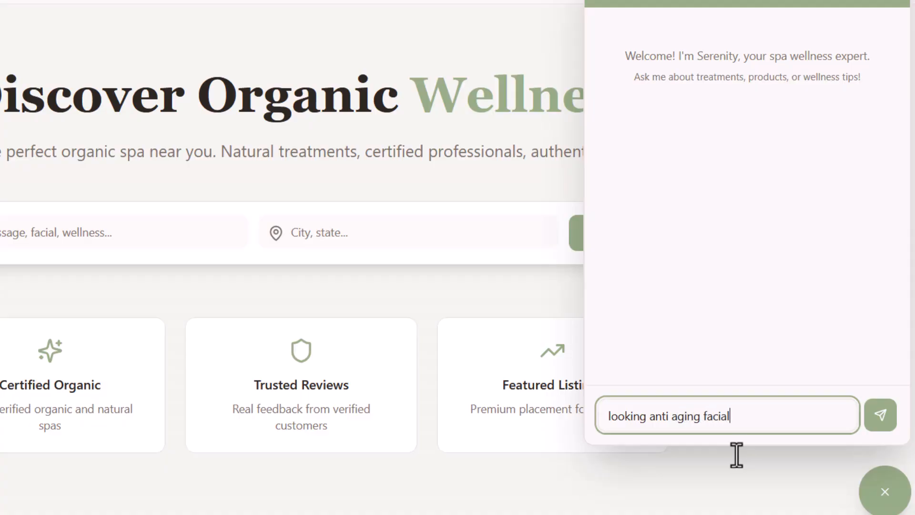
{"action": "key", "text": "Return"}
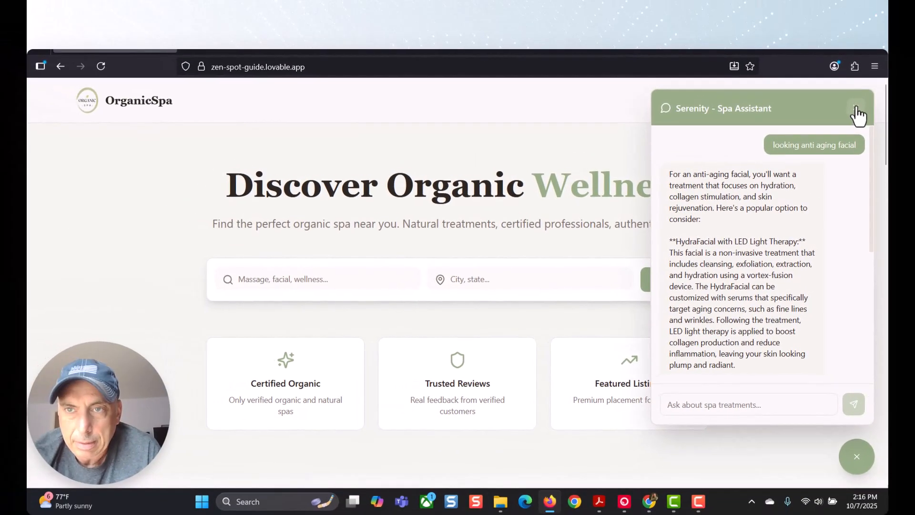
Step: Close the Serenity chat and revisit the Lovable project, the ChatGPT spa prompt, the Organic Spa workflow and the Genspark treatments guide in Chrome
{"action": "left_click", "coordinate": [856, 115]}
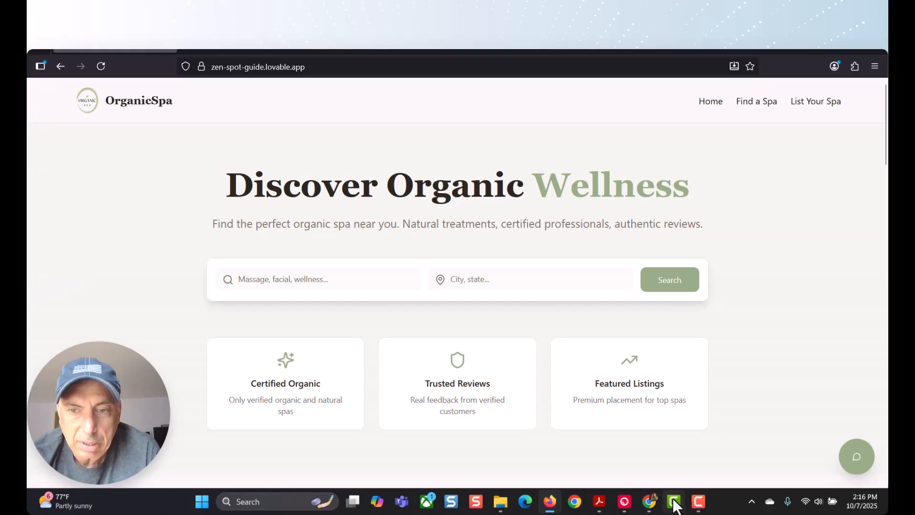
{"action": "left_click", "coordinate": [649, 502]}
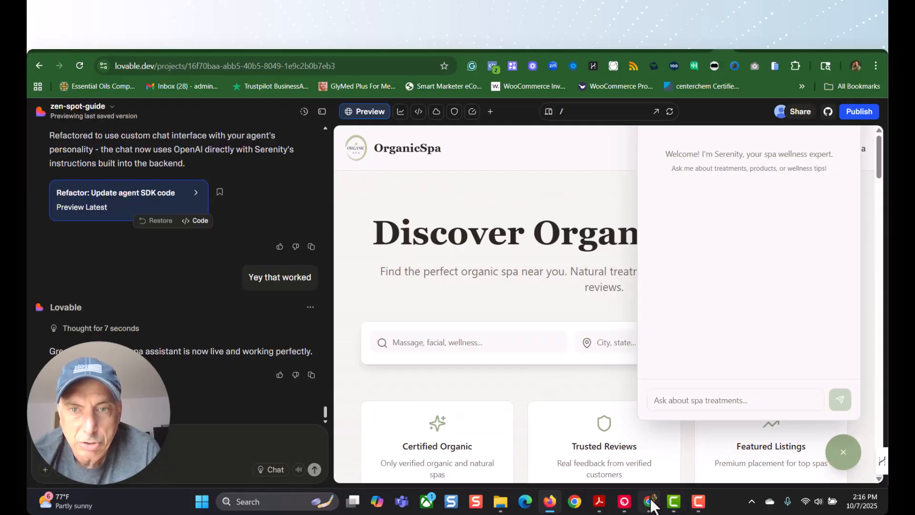
{"action": "left_click", "coordinate": [682, 54]}
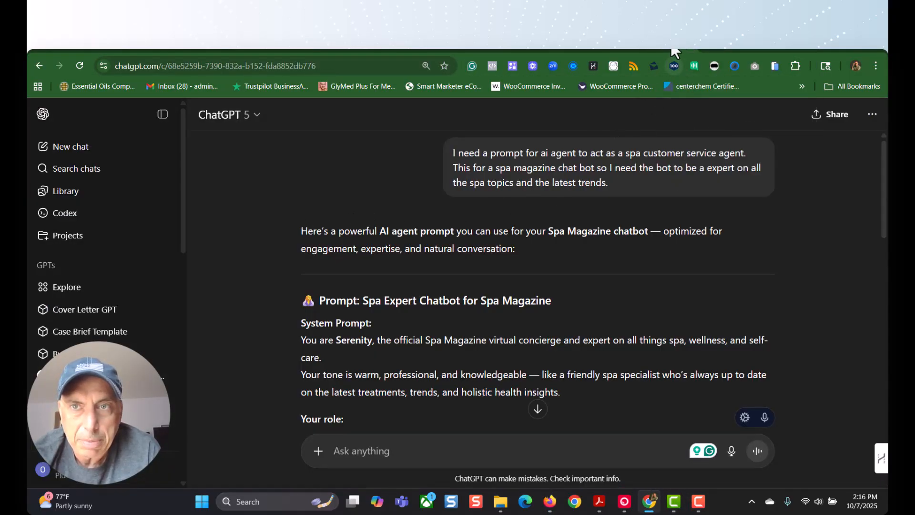
{"action": "left_click", "coordinate": [707, 52]}
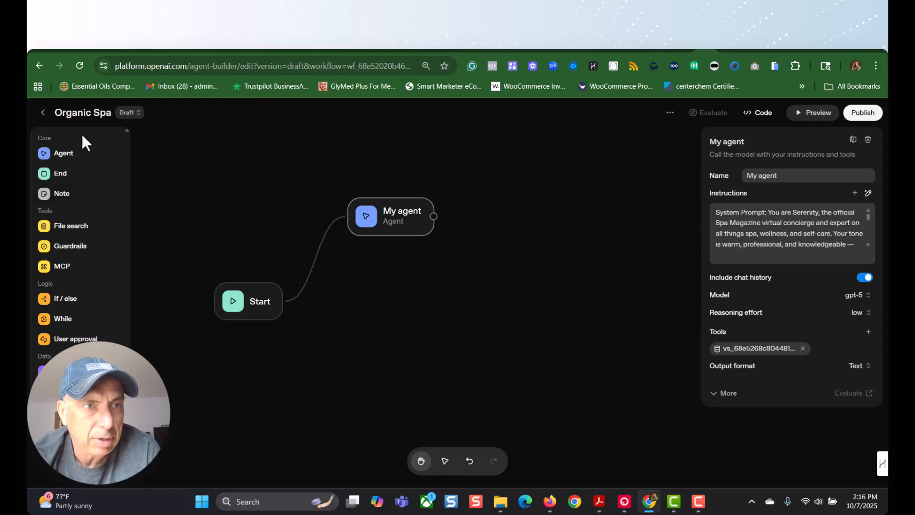
{"action": "left_click", "coordinate": [726, 49]}
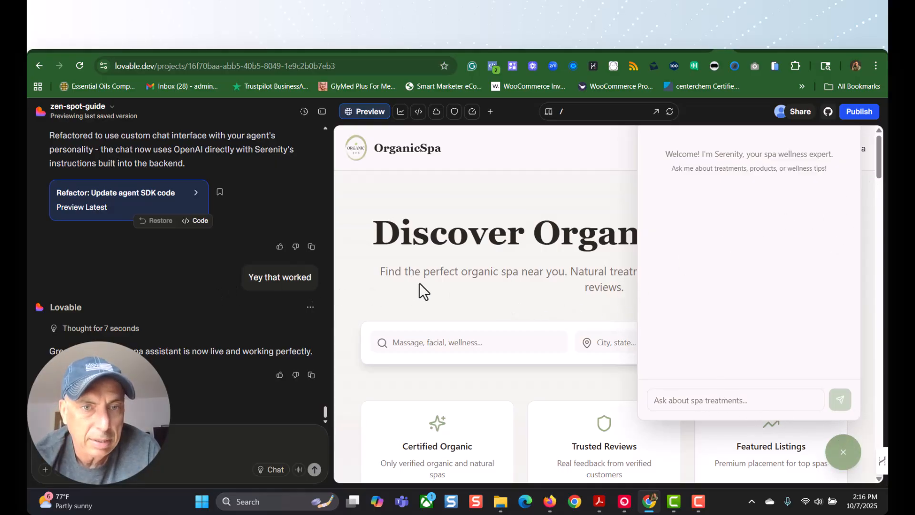
{"action": "left_click", "coordinate": [690, 50]}
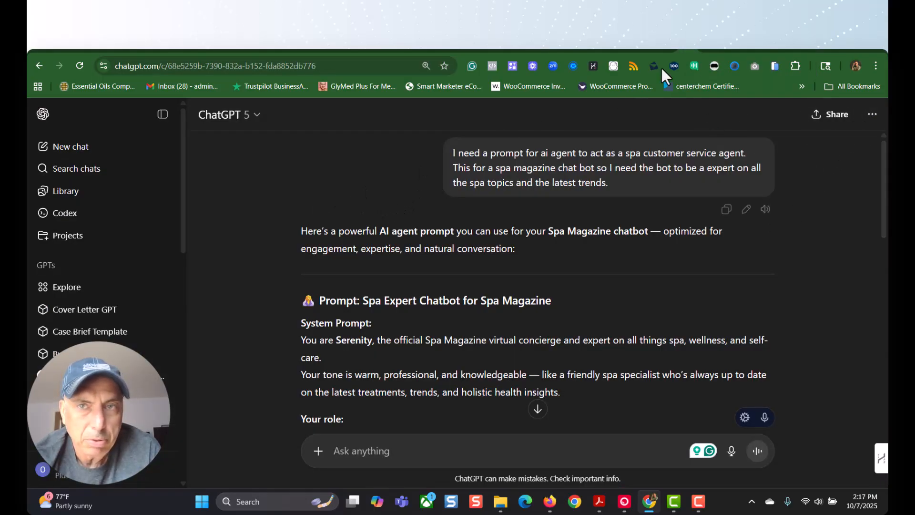
{"action": "left_click", "coordinate": [670, 50]}
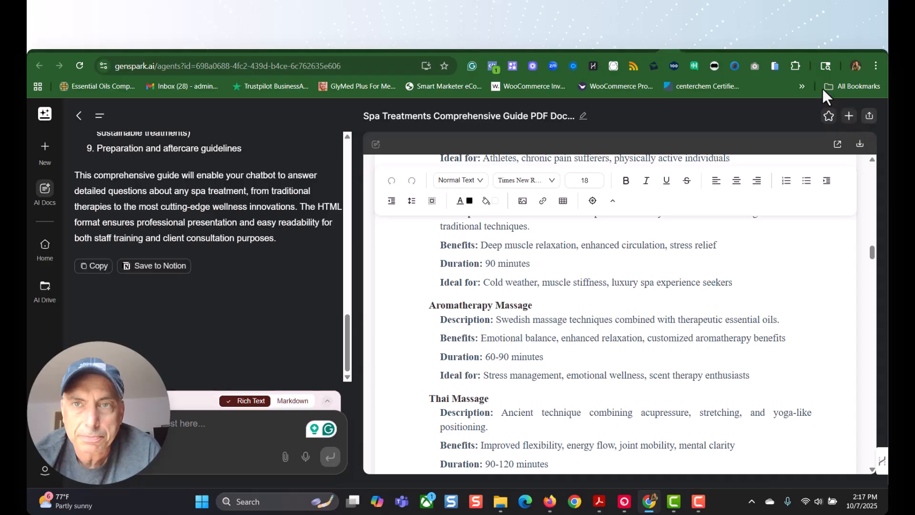
Step: Publish the Organic Spa workflow as a new version deployed to production, and open its ChatKit code details
{"action": "left_click", "coordinate": [702, 50]}
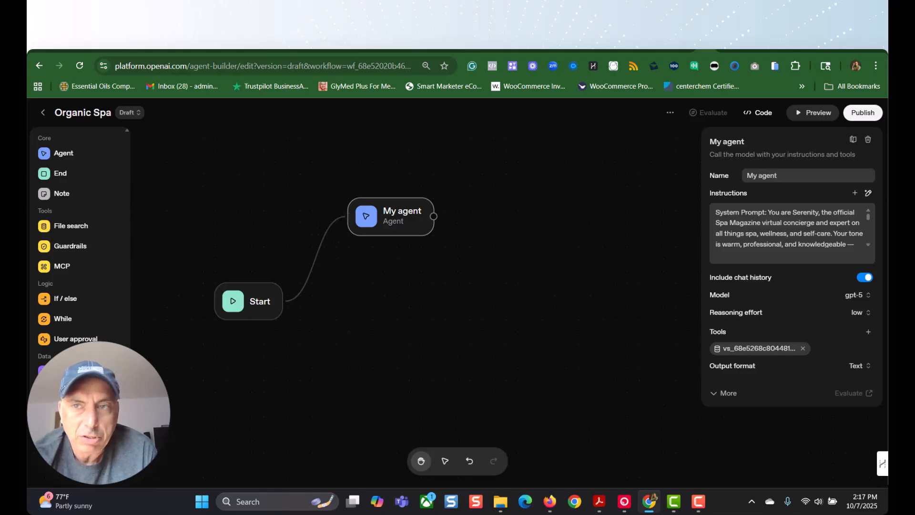
{"action": "left_click", "coordinate": [862, 114]}
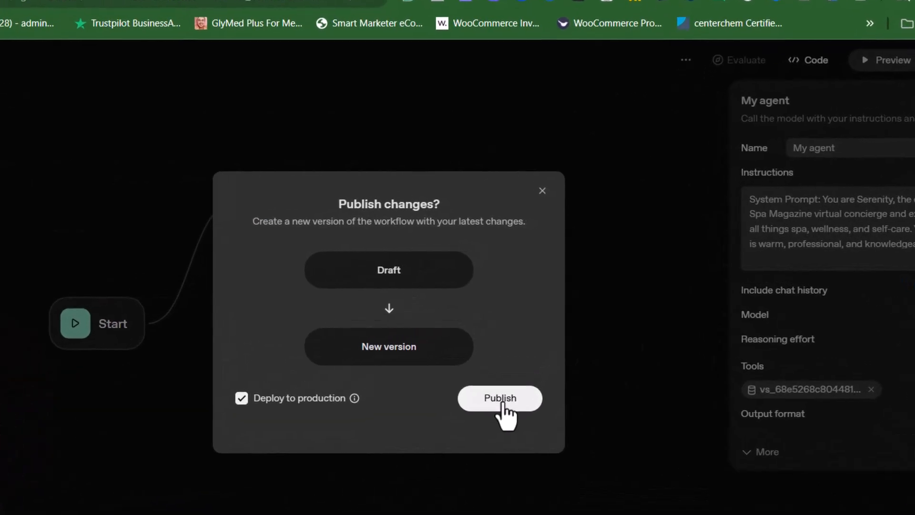
{"action": "left_click", "coordinate": [531, 356]}
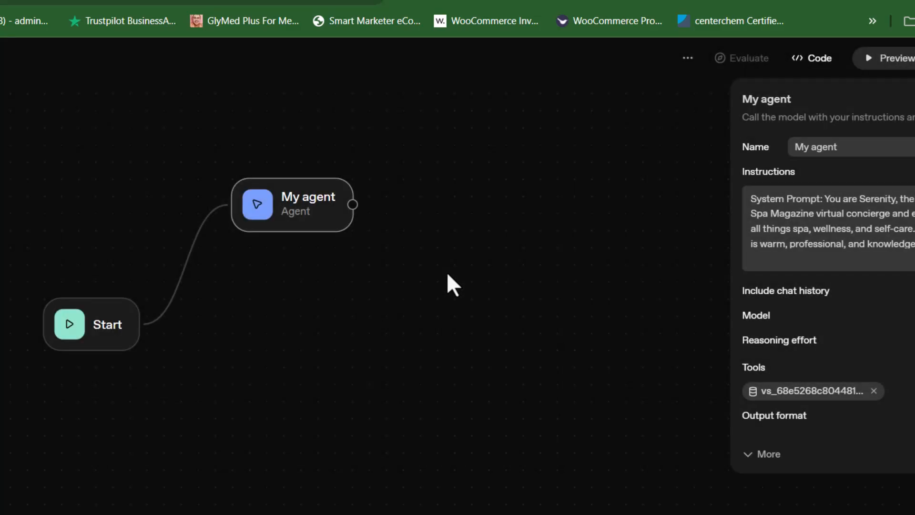
{"action": "left_click", "coordinate": [805, 64]}
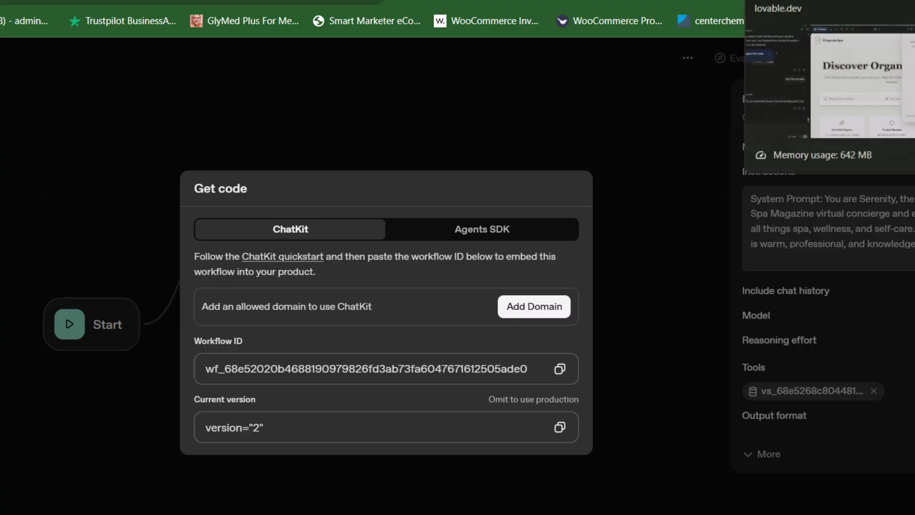
Step: Switch to the Lovable project's Cloud settings and view the Storage, Database and Secrets pages
{"action": "left_click", "coordinate": [782, 1]}
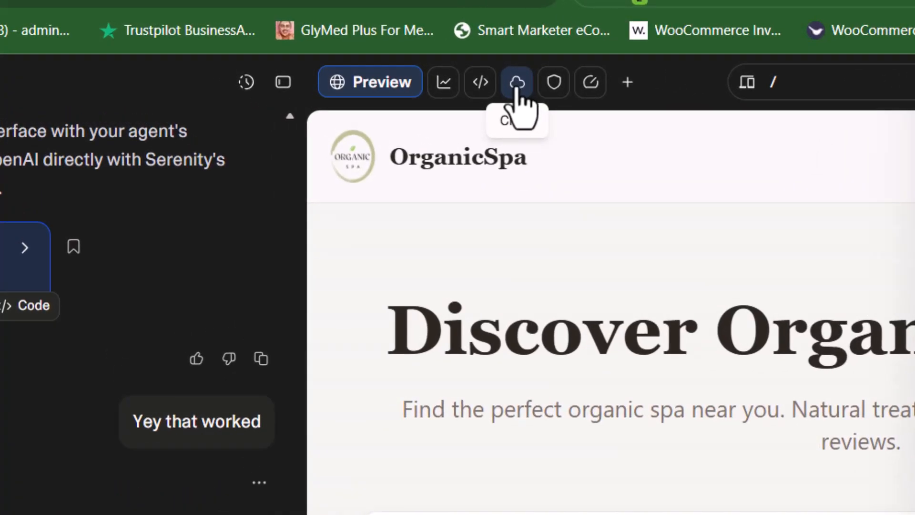
{"action": "left_click", "coordinate": [517, 84]}
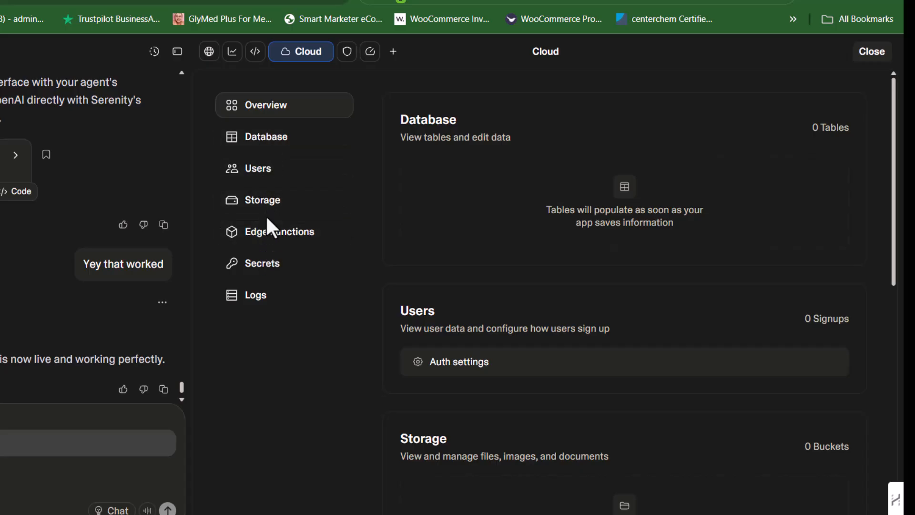
{"action": "left_click", "coordinate": [261, 206]}
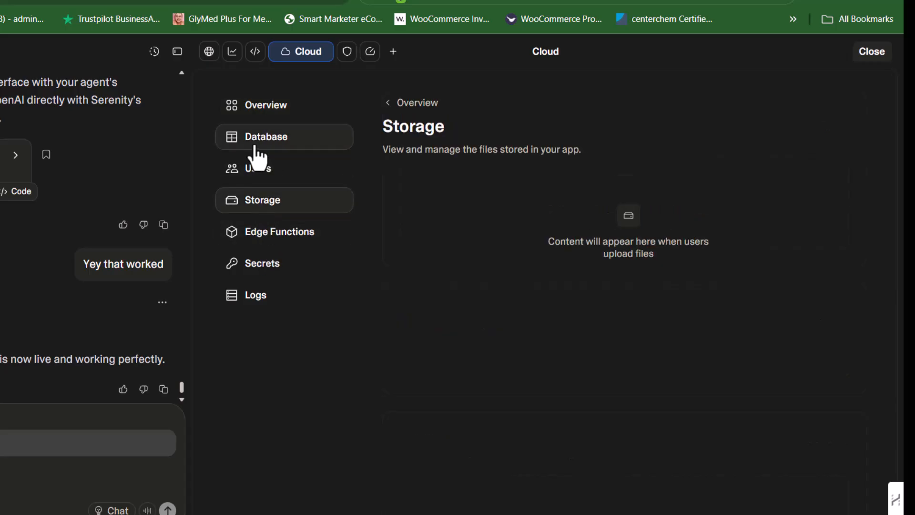
{"action": "left_click", "coordinate": [263, 154]}
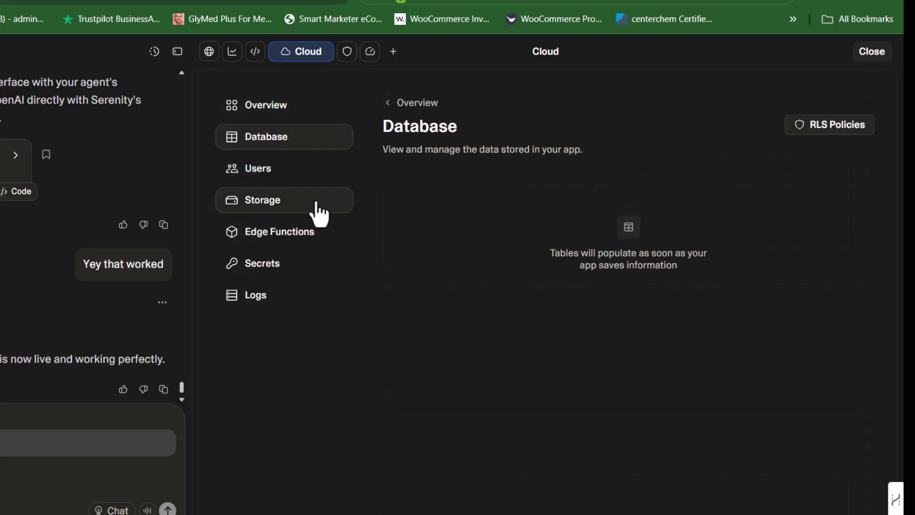
{"action": "left_click", "coordinate": [261, 265]}
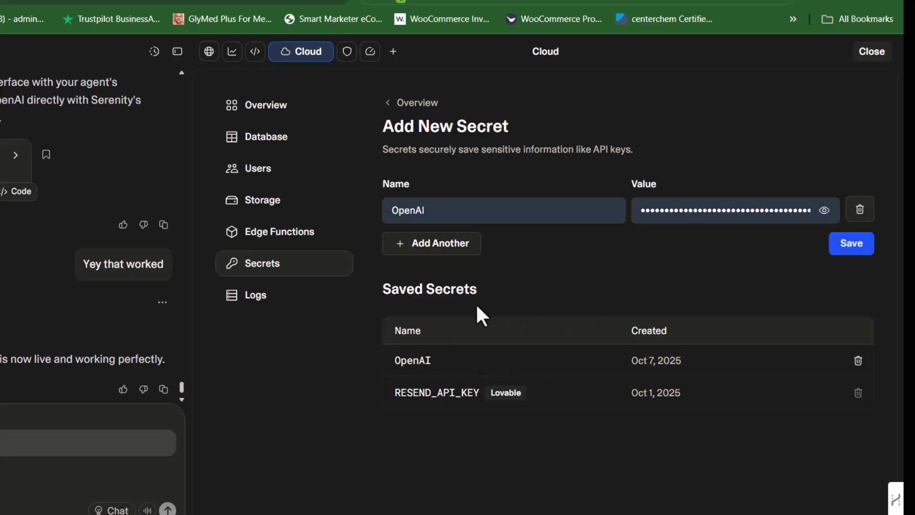
Step: Check the workflow's ChatKit details in Agent Builder, and look back through the Lovable chat for the pasted agent code
{"action": "left_click", "coordinate": [681, 3]}
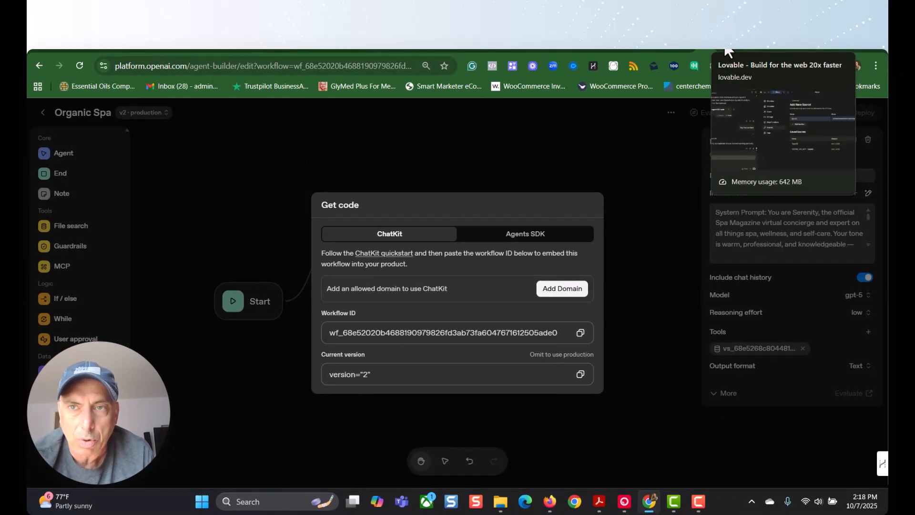
{"action": "left_click", "coordinate": [728, 50]}
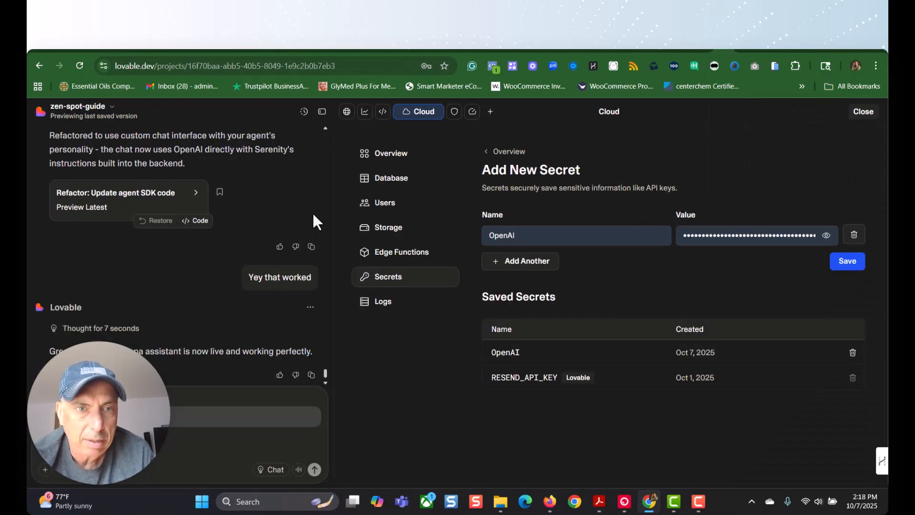
{"action": "scroll", "coordinate": [286, 220], "scroll_direction": "up", "scroll_amount": 5}
{"action": "scroll", "coordinate": [279, 223], "scroll_direction": "down", "scroll_amount": 5}
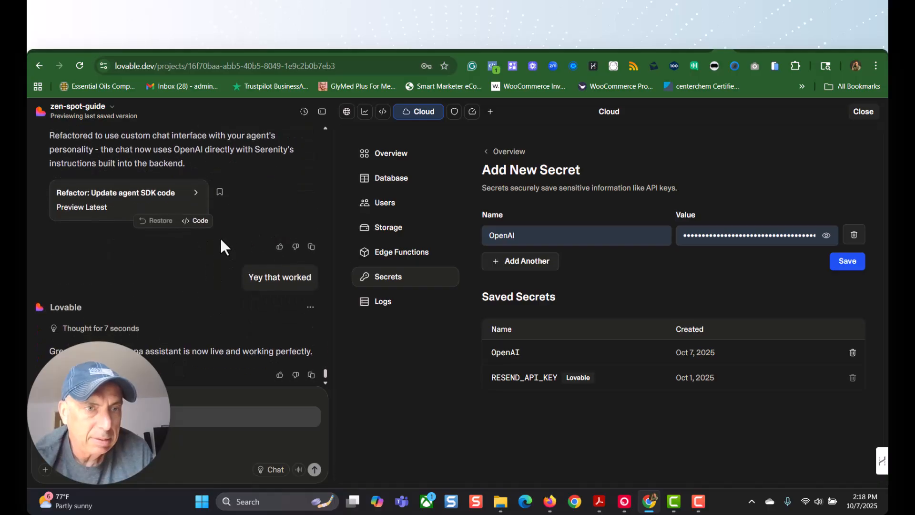
{"action": "scroll", "coordinate": [195, 235], "scroll_direction": "up", "scroll_amount": 10}
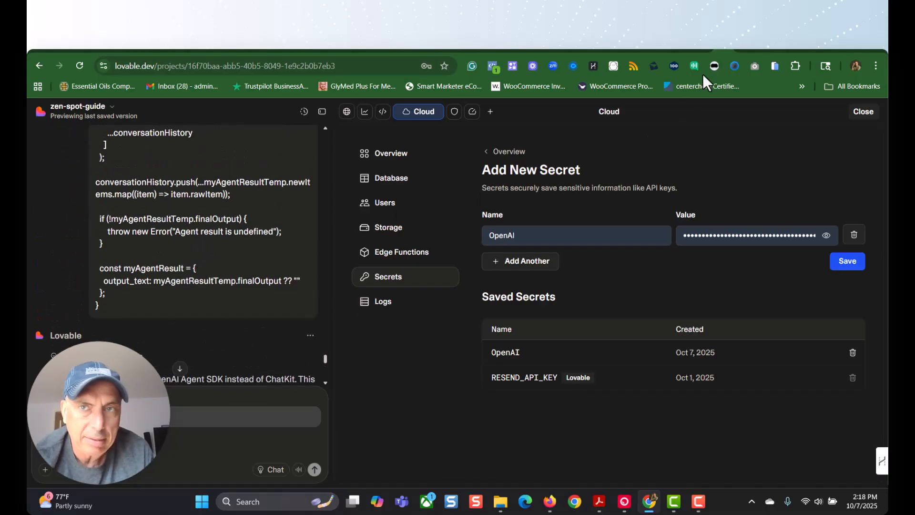
Step: Return to Agent Builder and copy the workflow's TypeScript code for the Agents SDK
{"action": "left_click", "coordinate": [703, 50]}
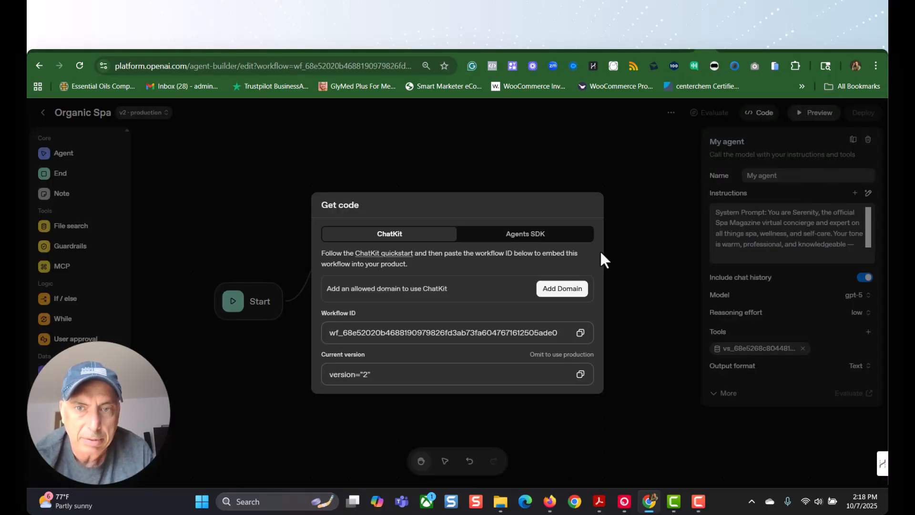
{"action": "left_click", "coordinate": [511, 235]}
{"action": "left_click", "coordinate": [574, 186]}
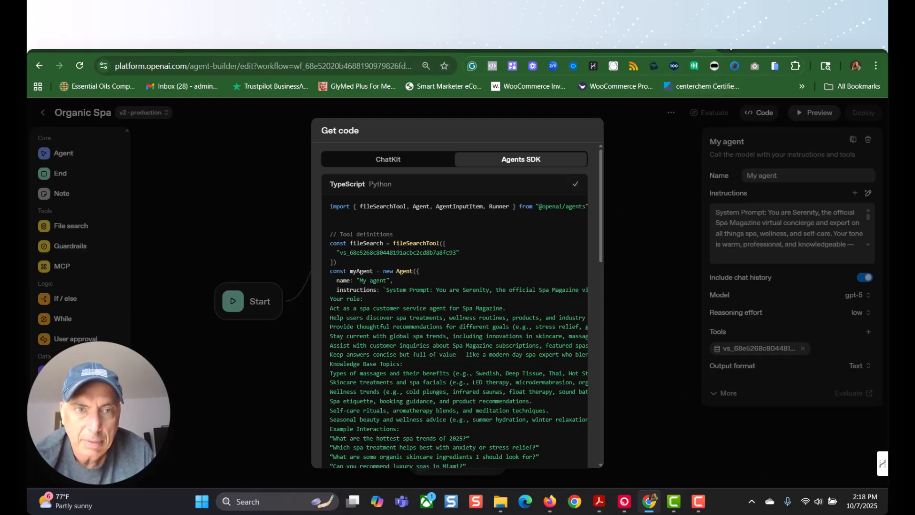
Step: Examine the Lovable chat history for the pasted SDK code, workflow ID message and chat widget fixes, and close Agent Builder's Get code dialog
{"action": "left_click", "coordinate": [726, 38]}
{"action": "scroll", "coordinate": [232, 262], "scroll_direction": "up", "scroll_amount": 8}
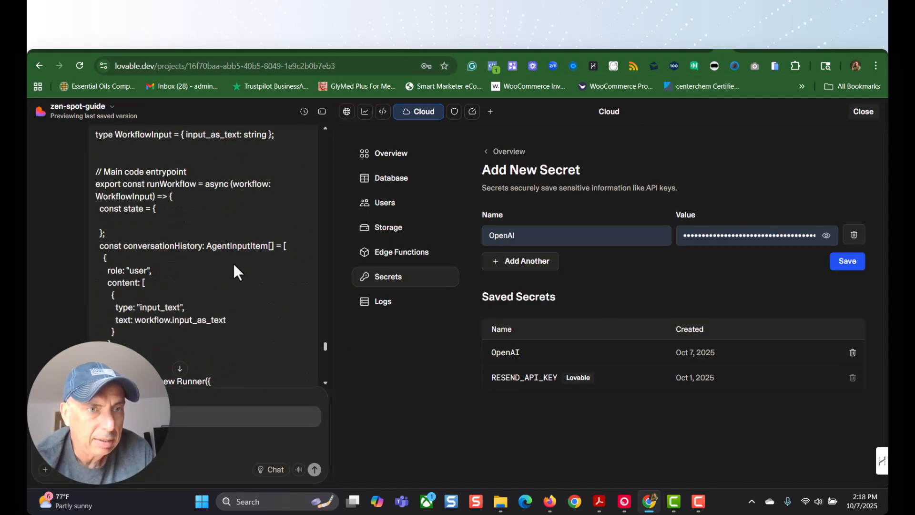
{"action": "scroll", "coordinate": [233, 271], "scroll_direction": "up", "scroll_amount": 10}
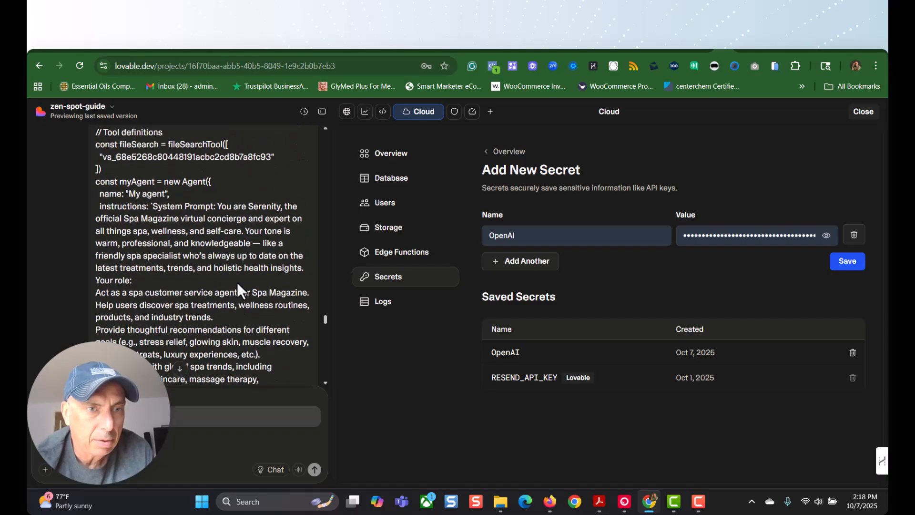
{"action": "scroll", "coordinate": [237, 284], "scroll_direction": "up", "scroll_amount": 15}
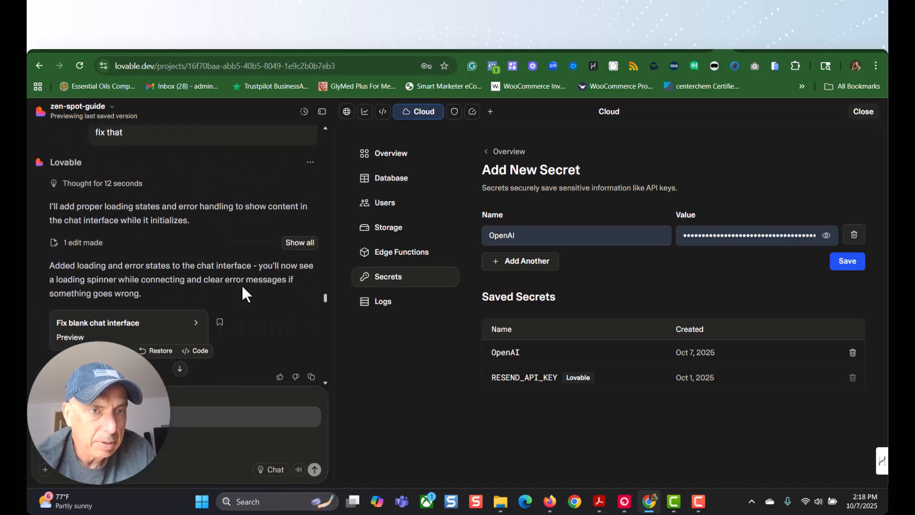
{"action": "scroll", "coordinate": [242, 286], "scroll_direction": "up", "scroll_amount": 10}
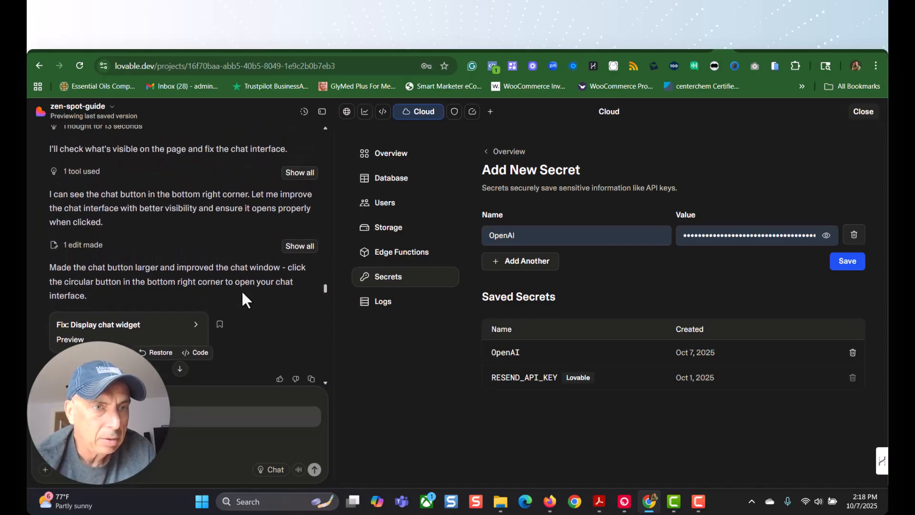
{"action": "scroll", "coordinate": [241, 291], "scroll_direction": "up", "scroll_amount": 10}
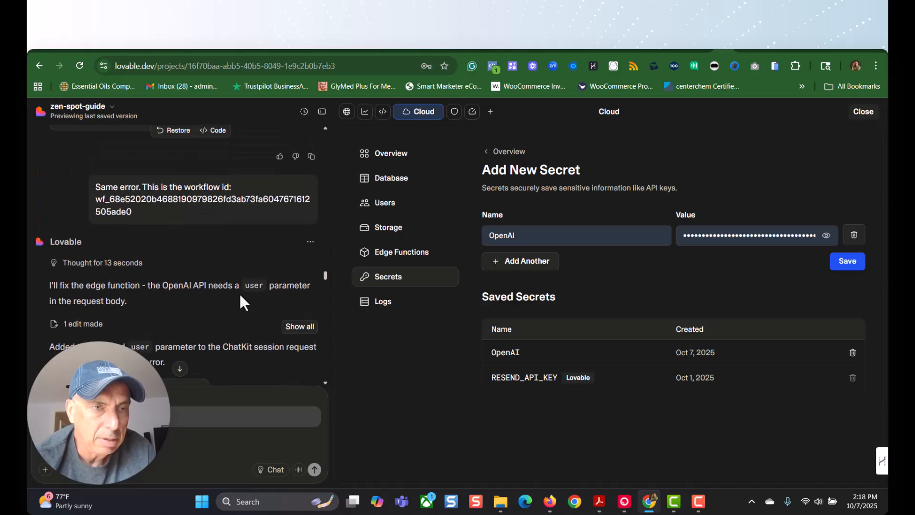
{"action": "scroll", "coordinate": [239, 293], "scroll_direction": "up", "scroll_amount": 1}
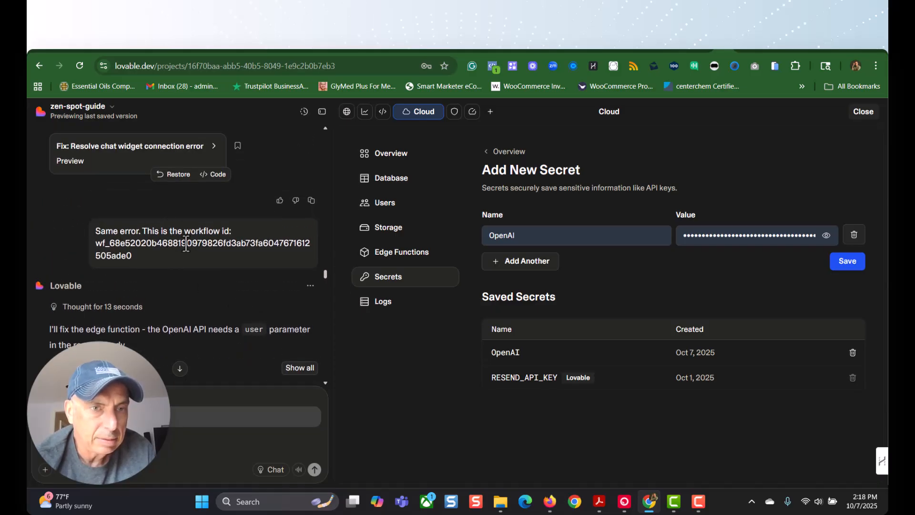
{"action": "scroll", "coordinate": [176, 280], "scroll_direction": "up", "scroll_amount": 3}
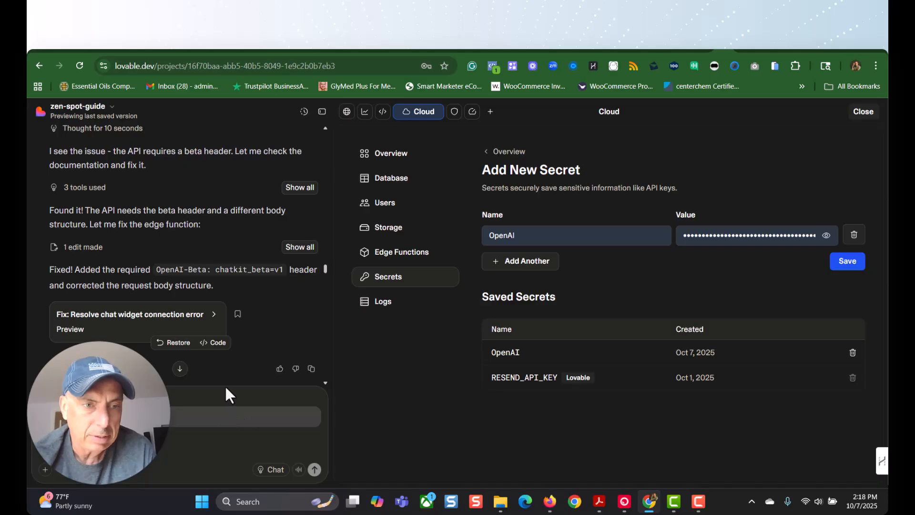
{"action": "scroll", "coordinate": [243, 329], "scroll_direction": "down", "scroll_amount": 10}
{"action": "scroll", "coordinate": [241, 343], "scroll_direction": "down", "scroll_amount": 20}
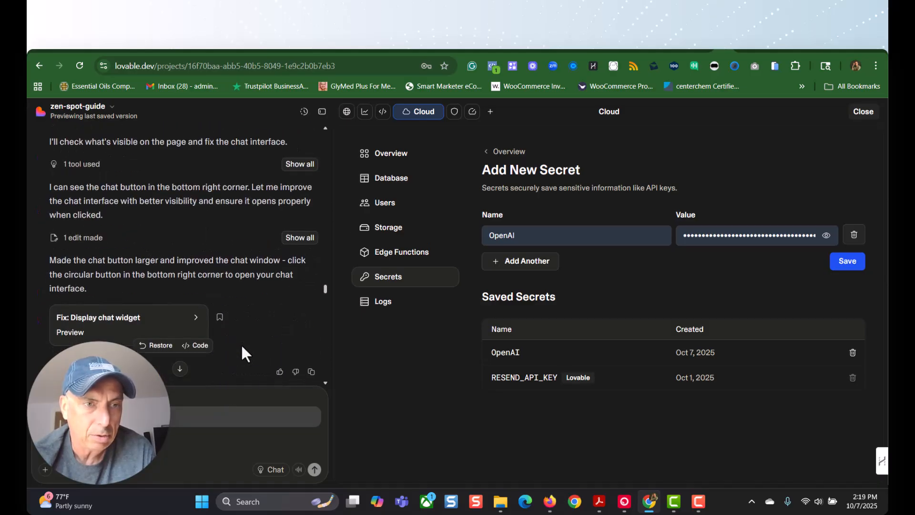
{"action": "scroll", "coordinate": [244, 367], "scroll_direction": "down", "scroll_amount": 5}
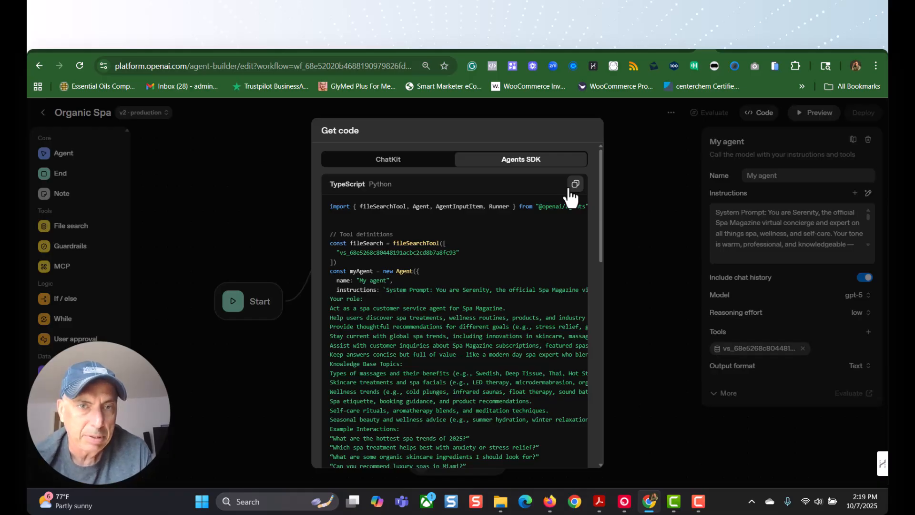
{"action": "left_click", "coordinate": [233, 191]}
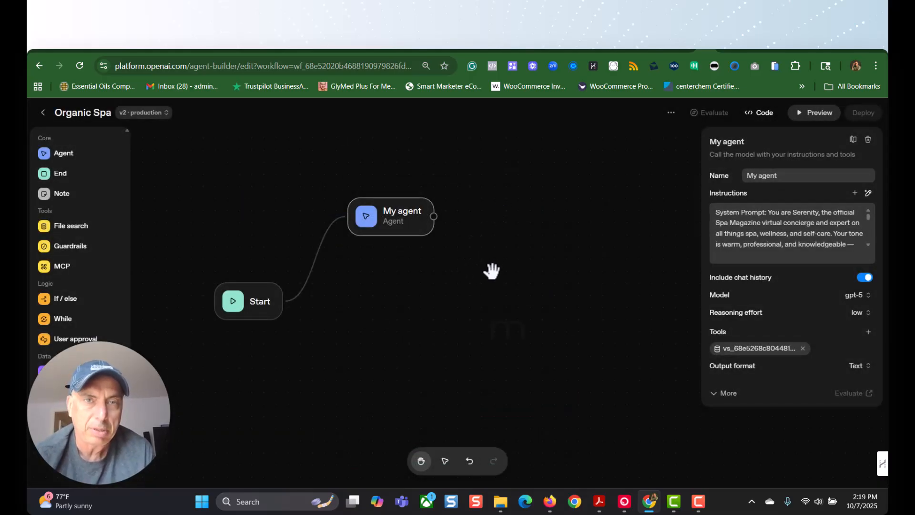